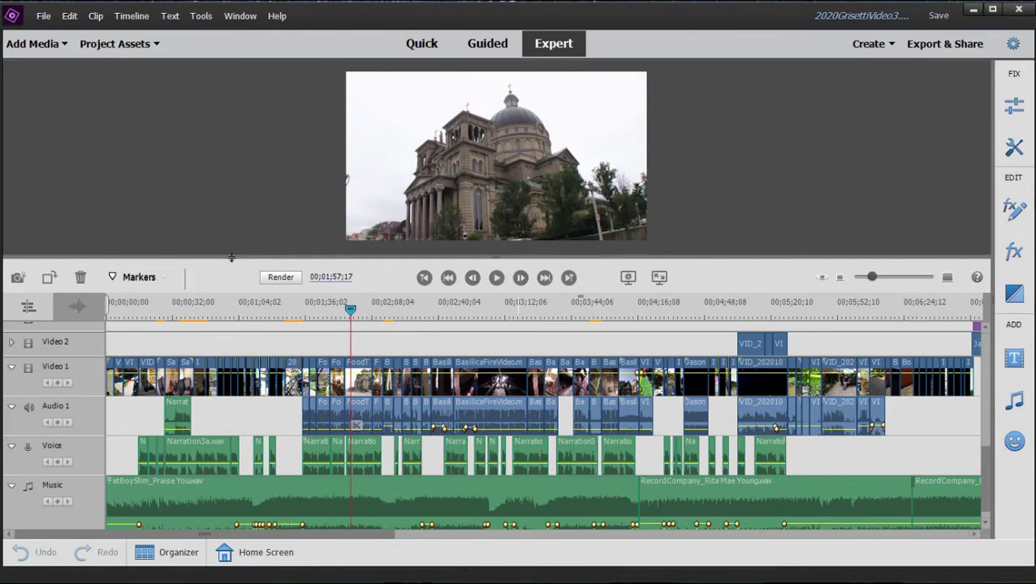
- Zoom the timeline out to fit the whole project and scroll down through the tracks
key("minus")
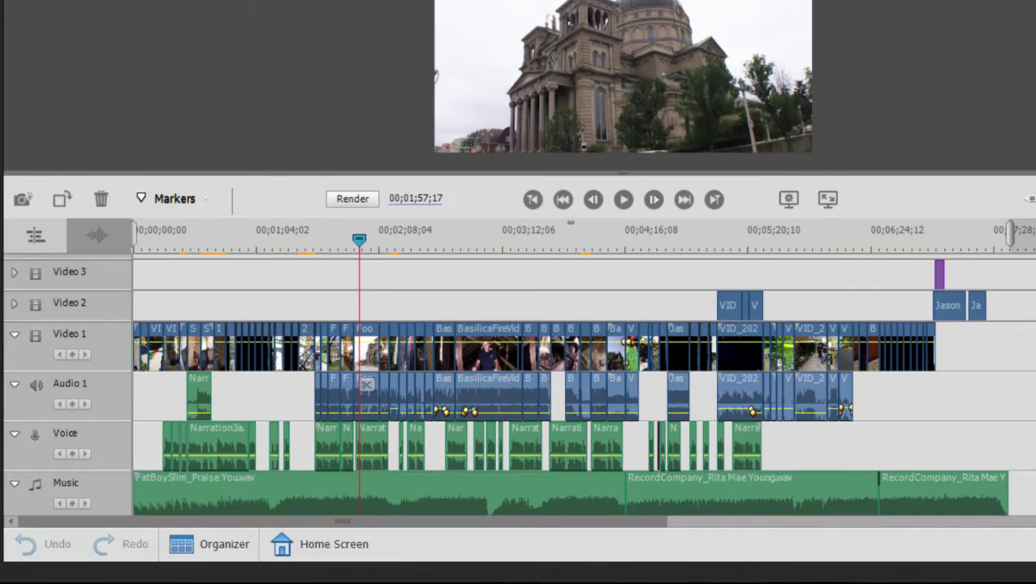
scroll(191, 455, "down", 1)
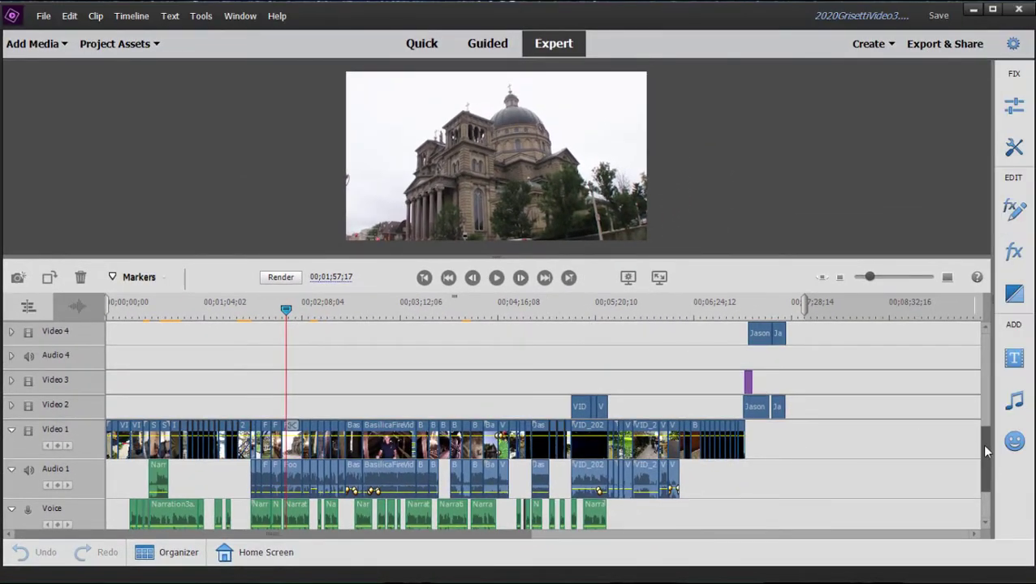
- Move the playhead near the project's end around 00;06;55;10 and scroll the tracks
left_click(740, 306)
left_click_drag(979, 444, 996, 469)
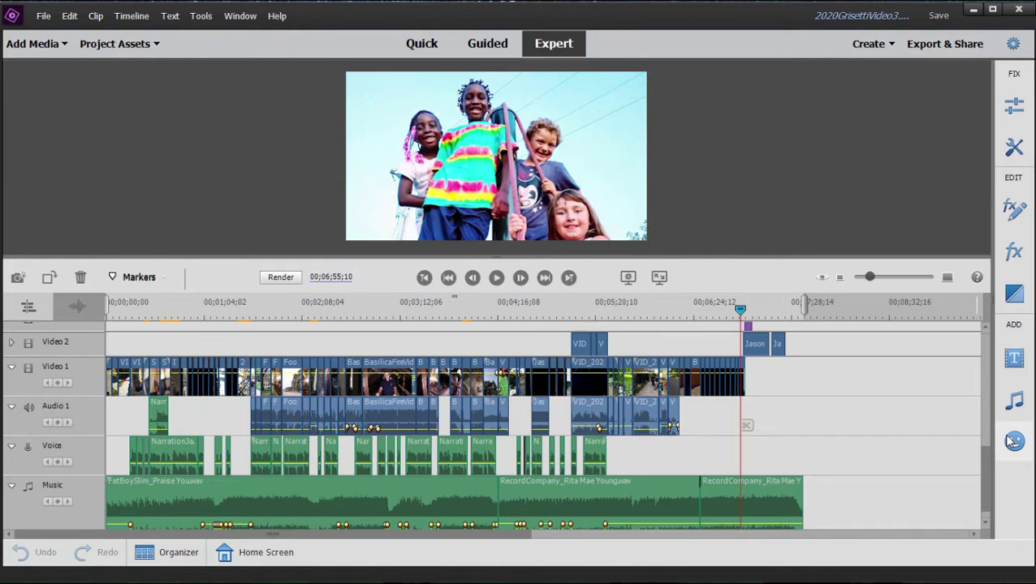
mouse_move(984, 456)
left_mouse_down()
mouse_move(981, 349)
mouse_move(986, 459)
left_mouse_up()
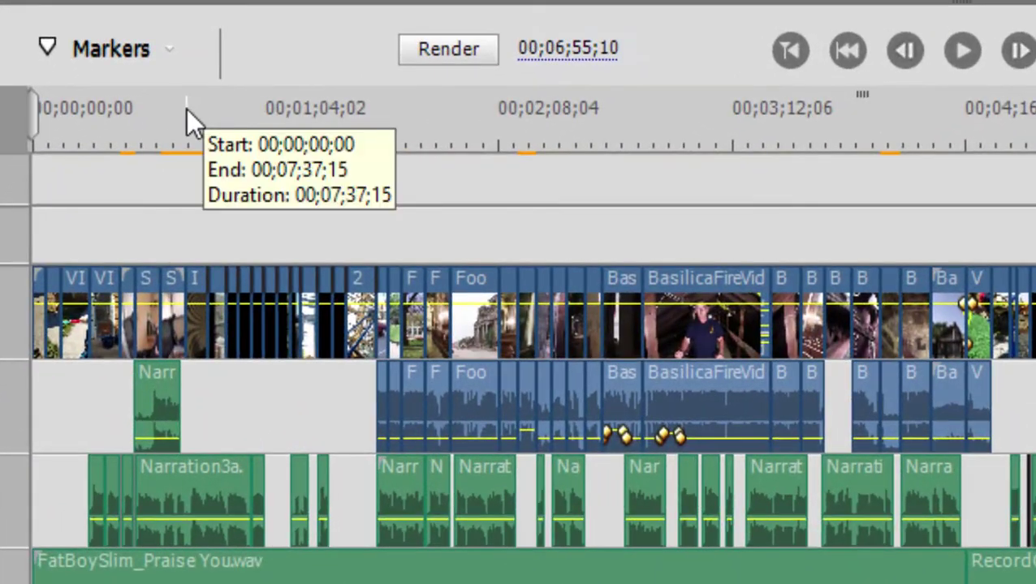
- Set the playhead to 00;00;42;03, zoom in, and render all timeline previews
left_click(177, 242)
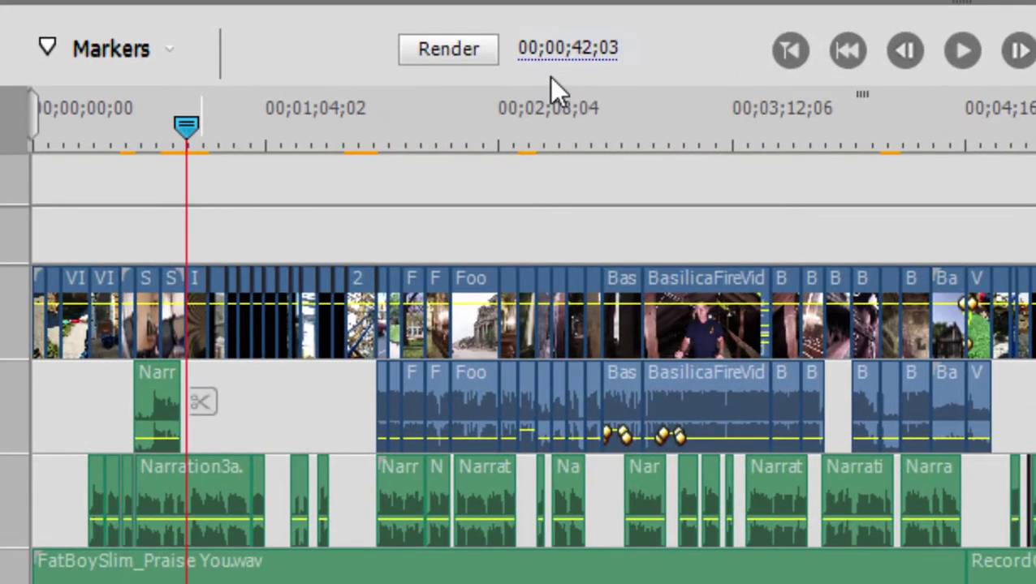
key("equal")
key("equal")
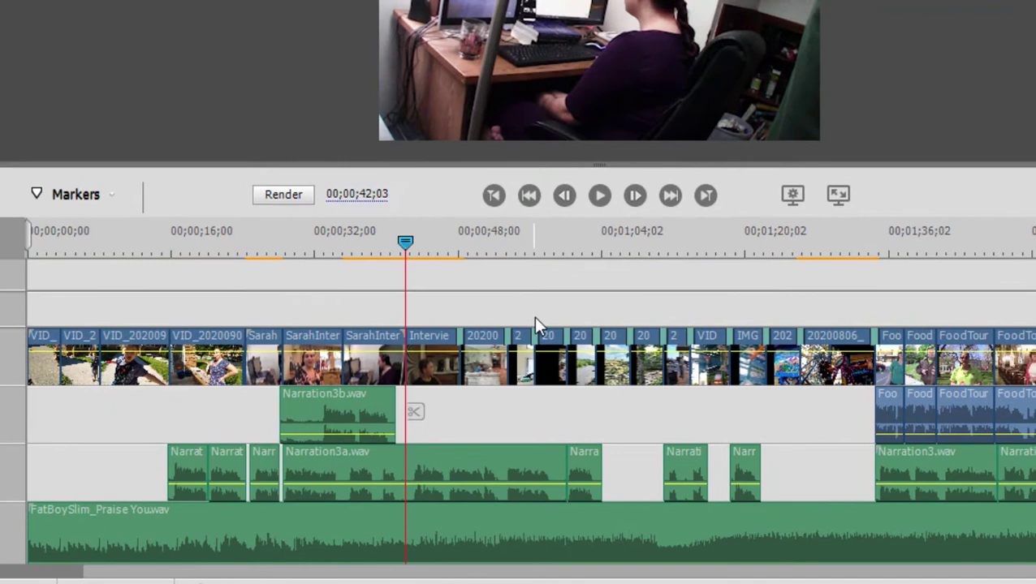
key("Return")
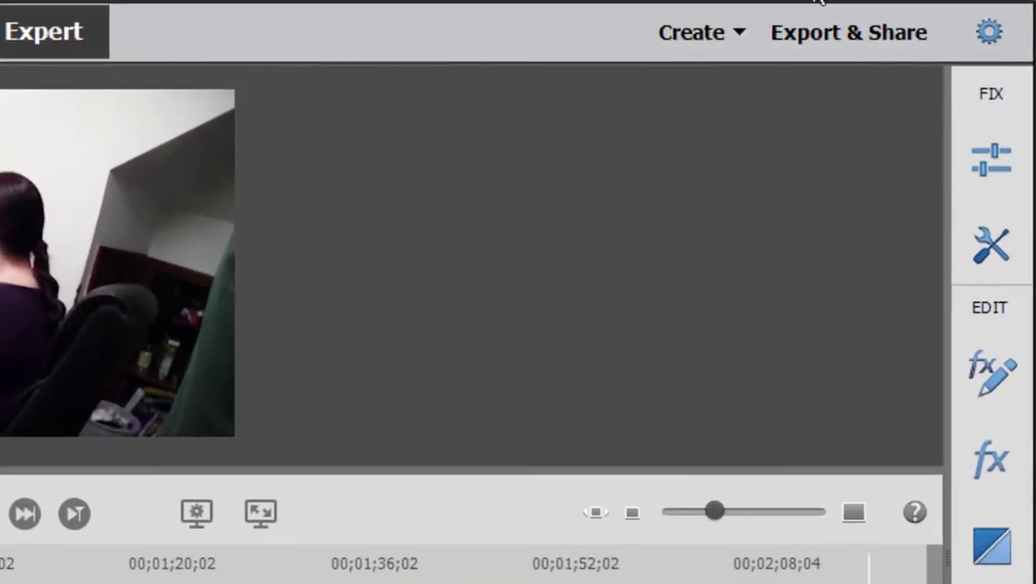
- Export an HD 1080 MP4 named YearbookPart3 into the FinalMix folder
left_click(825, 33)
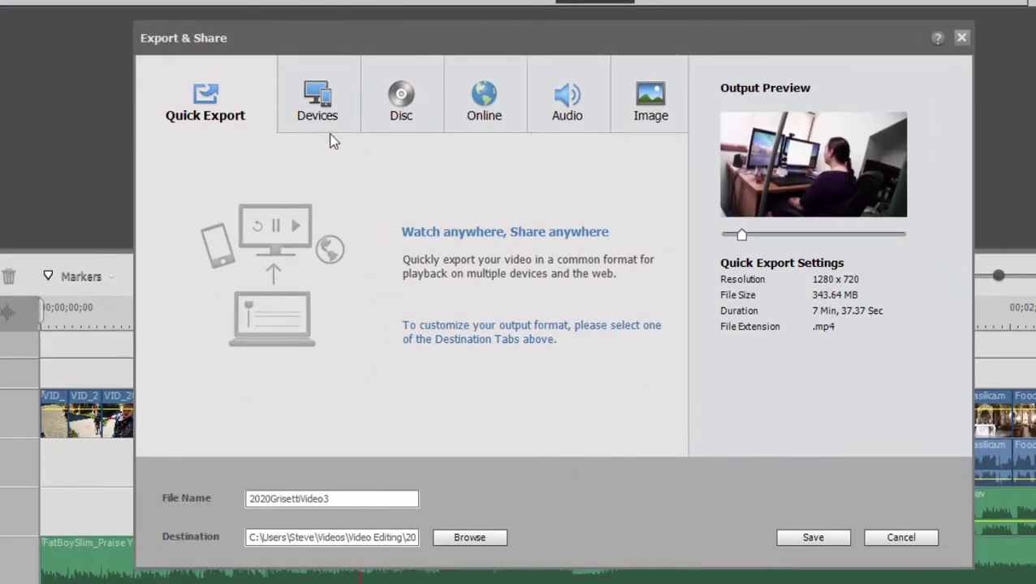
left_click(333, 109)
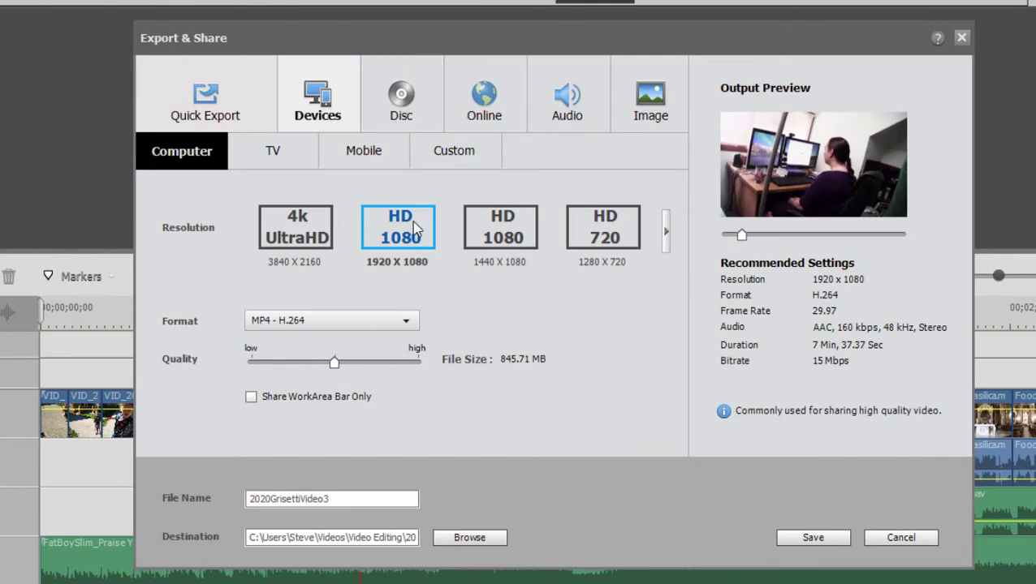
left_click_drag(357, 501, 138, 491)
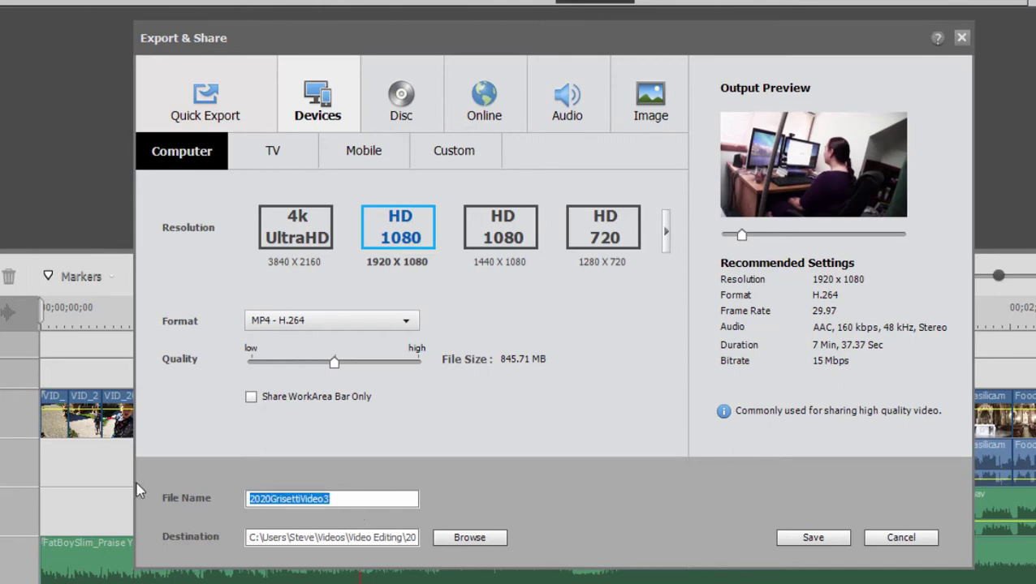
type("Yearbook")
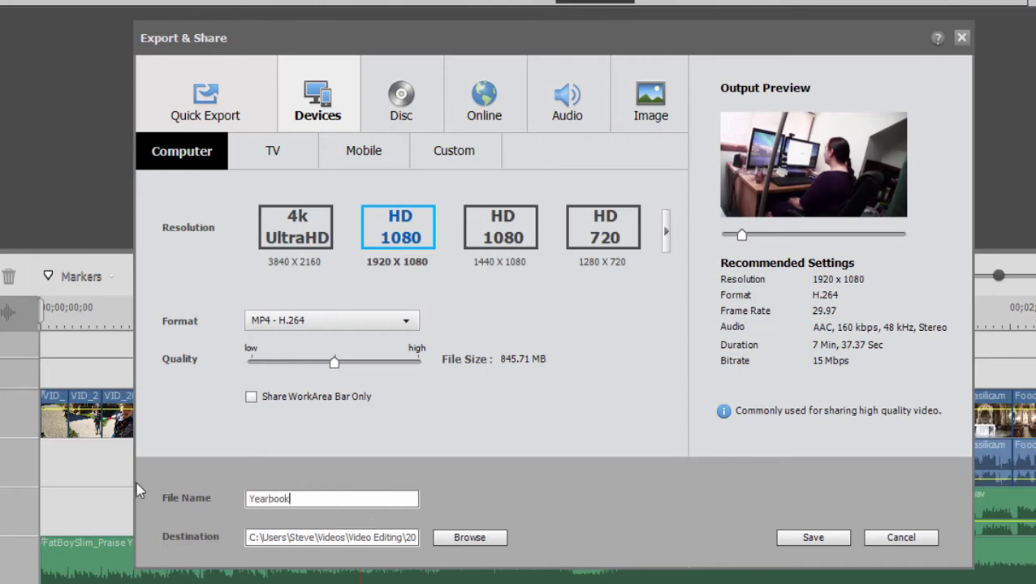
type("Part3")
left_click(486, 544)
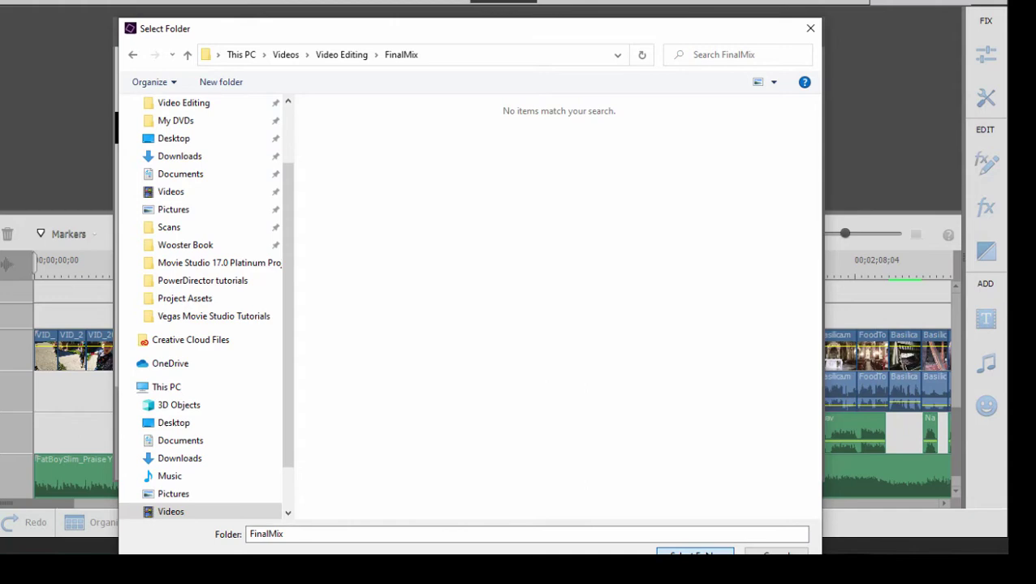
left_click(695, 553)
left_click(688, 454)
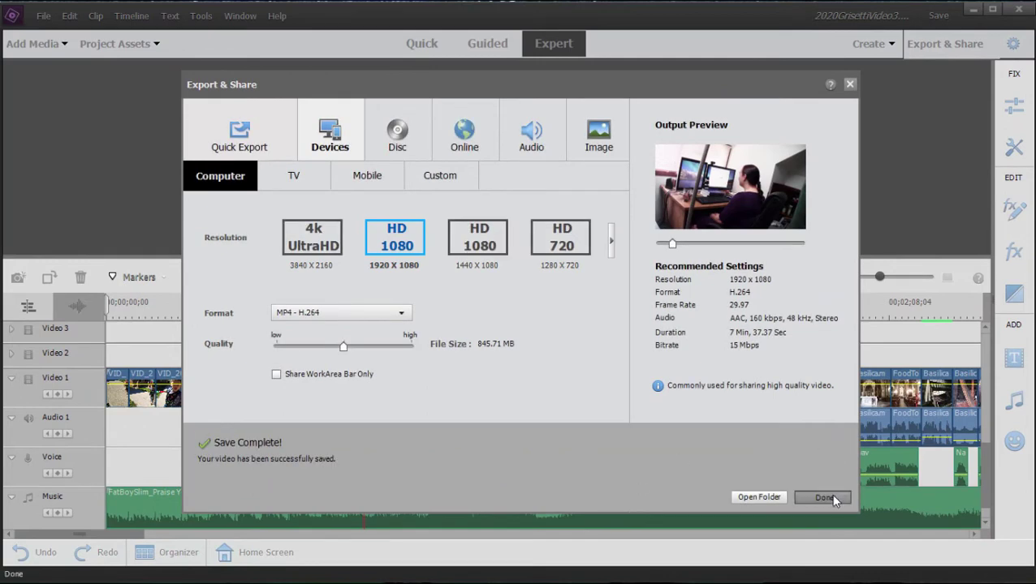
- Close the Export & Share window once the save completes
left_click(825, 497)
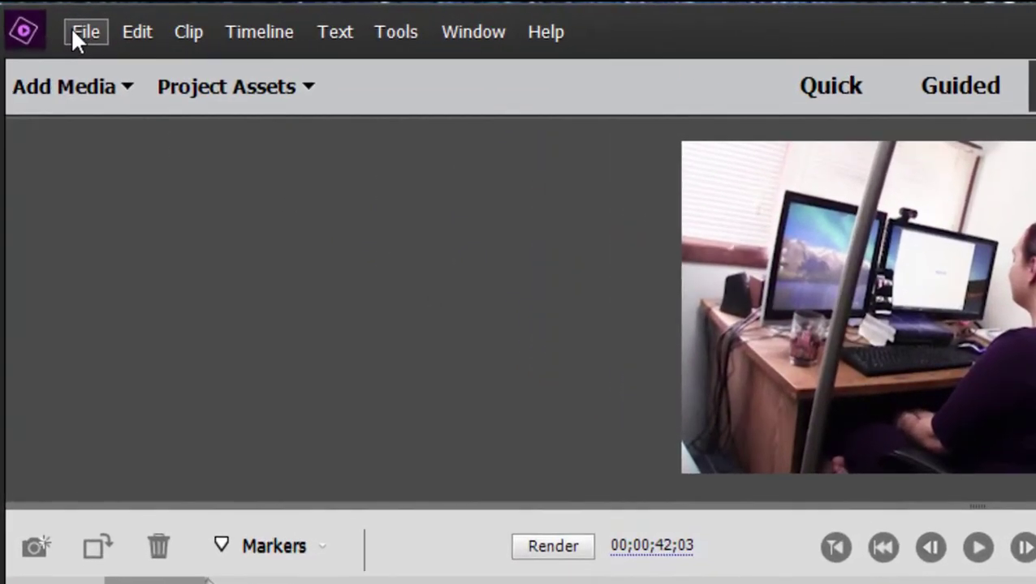
- Open recent project YearbookComplete.prel, saving changes to the current project first
left_click(42, 18)
mouse_move(70, 39)
mouse_move(146, 129)
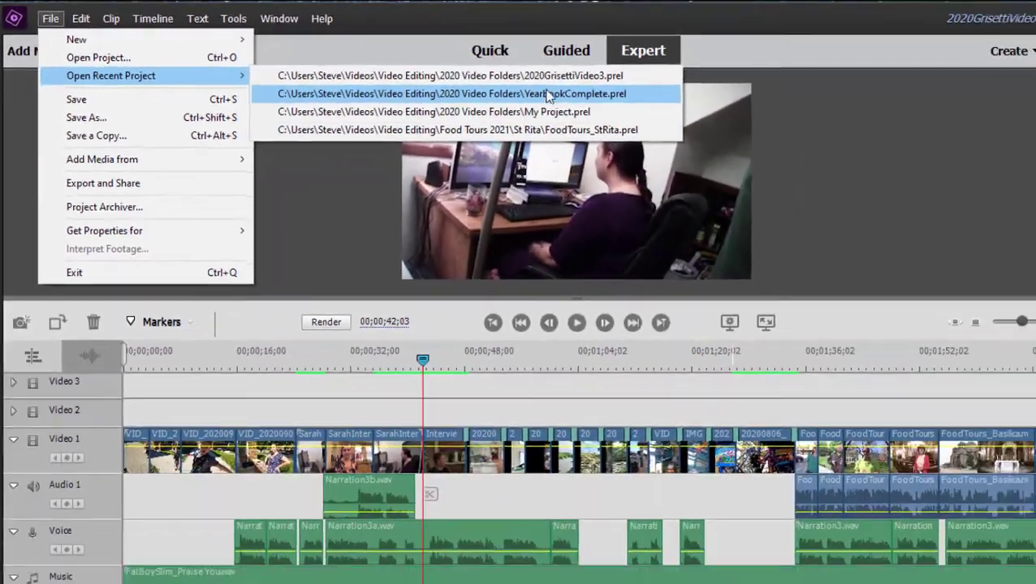
left_click(977, 173)
left_click(488, 81)
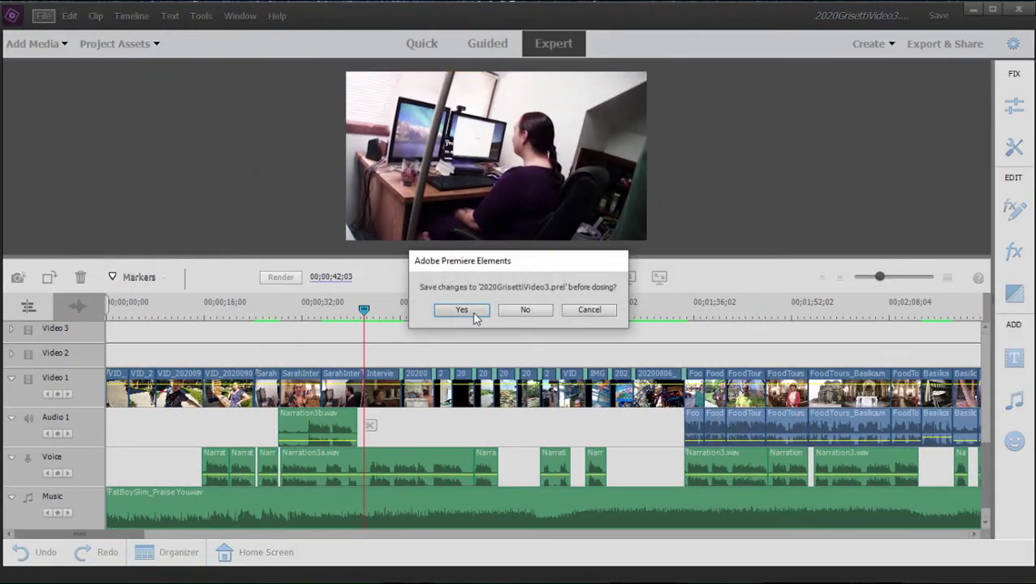
left_click(474, 311)
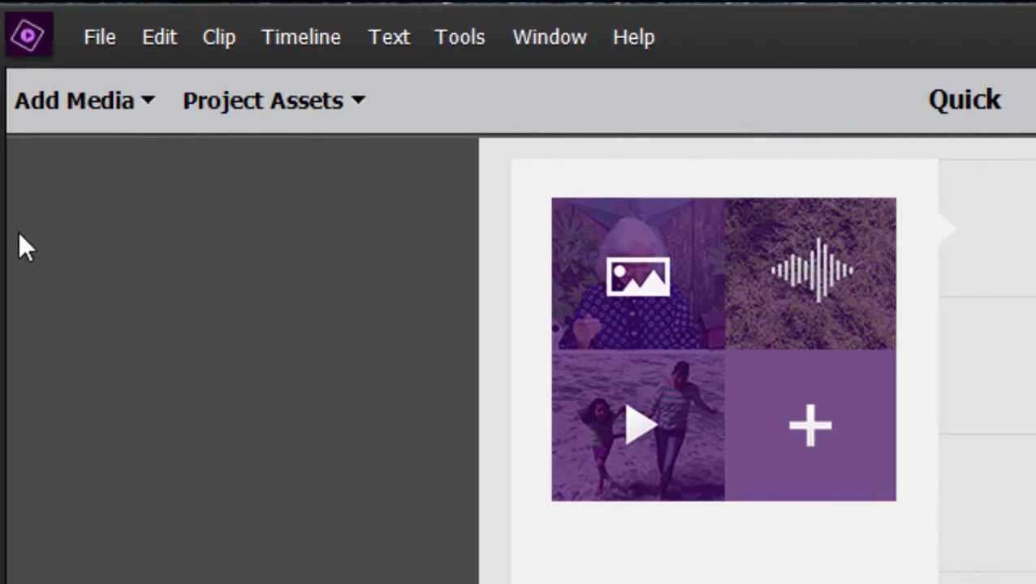
- Import YearbookPart1–4.mp4 from the FinalMix folder via Add Media > Files and folders
left_click(85, 100)
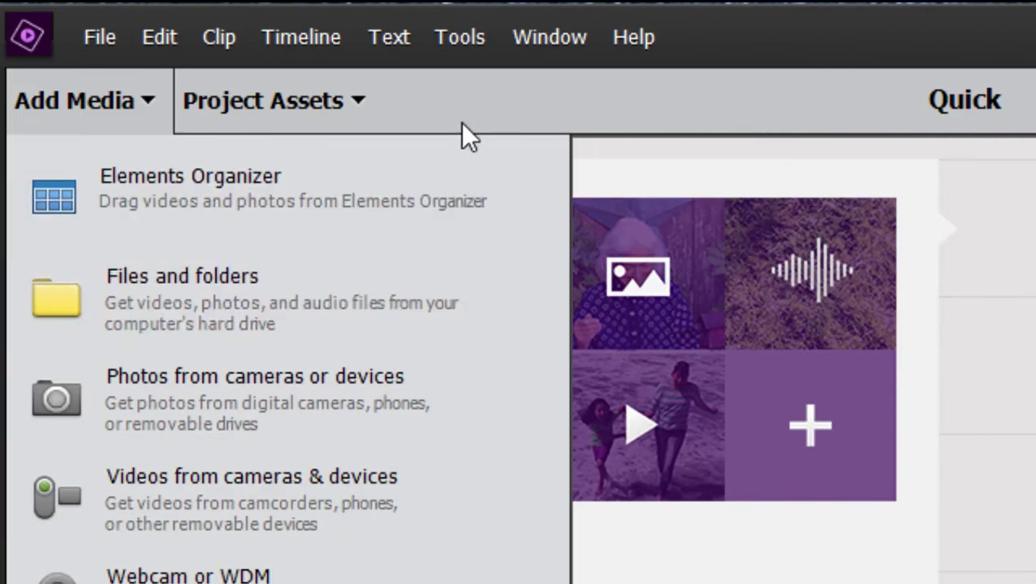
left_click(328, 99)
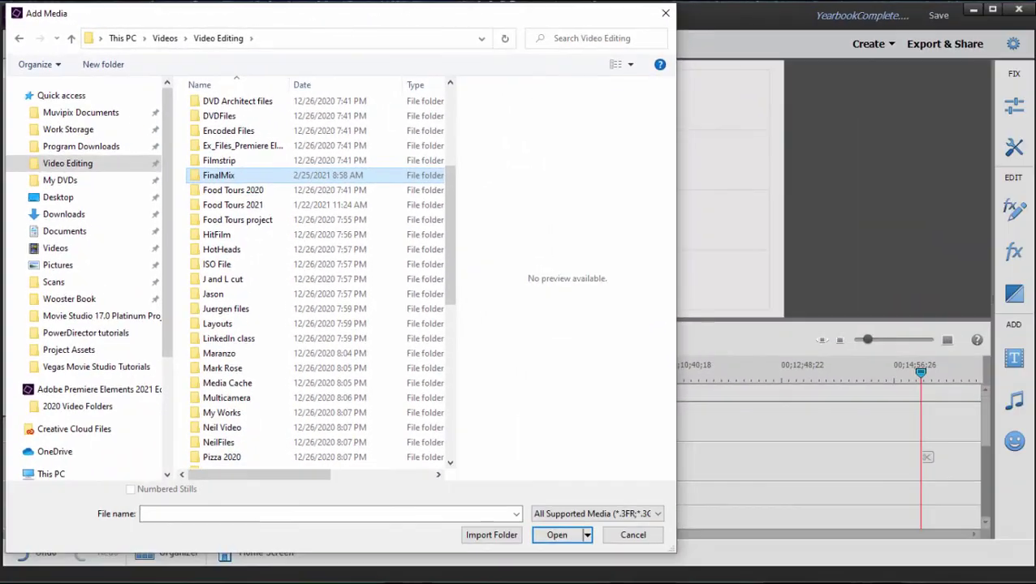
double_click(286, 176)
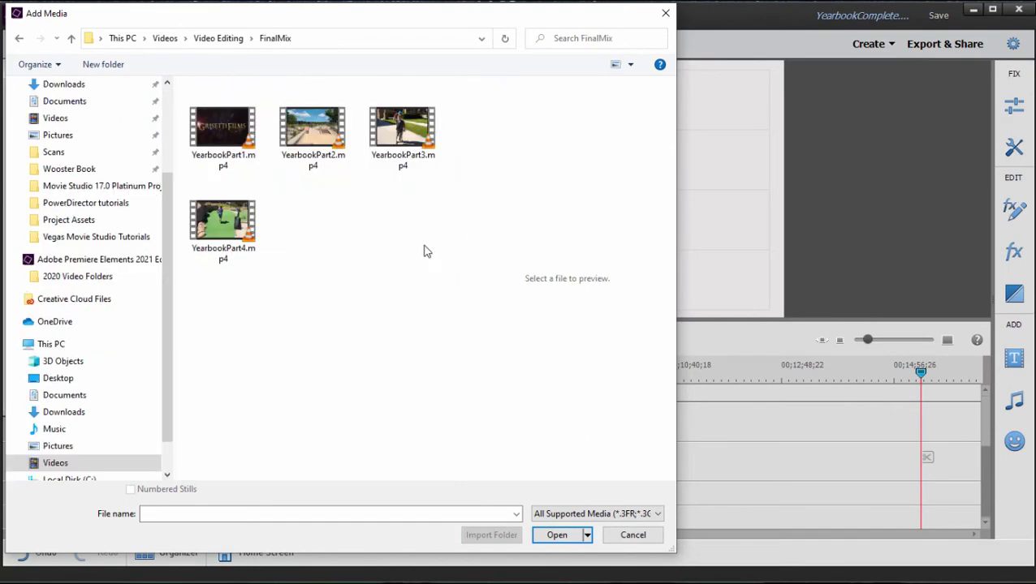
left_click_drag(444, 298, 186, 87)
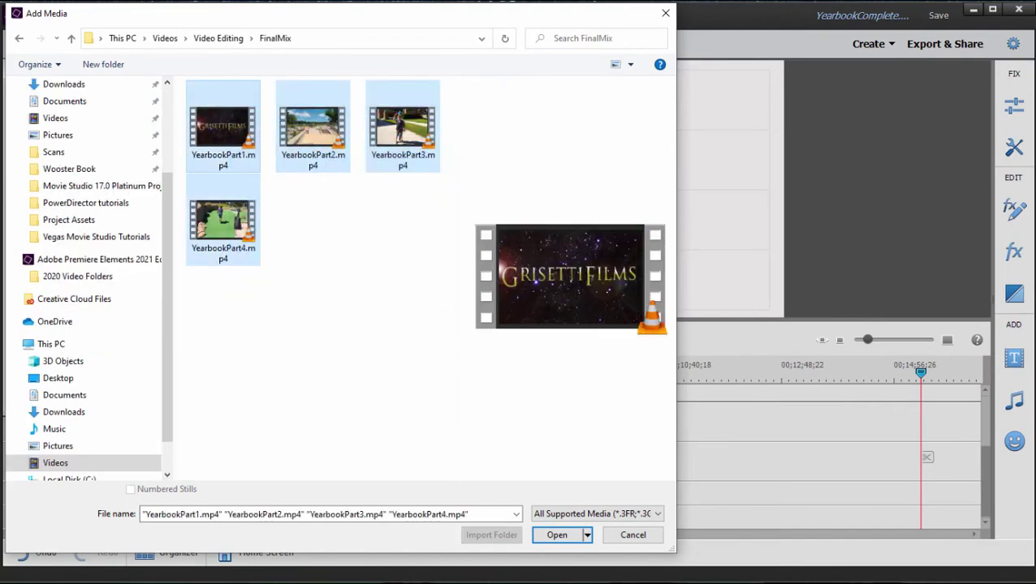
left_click(557, 535)
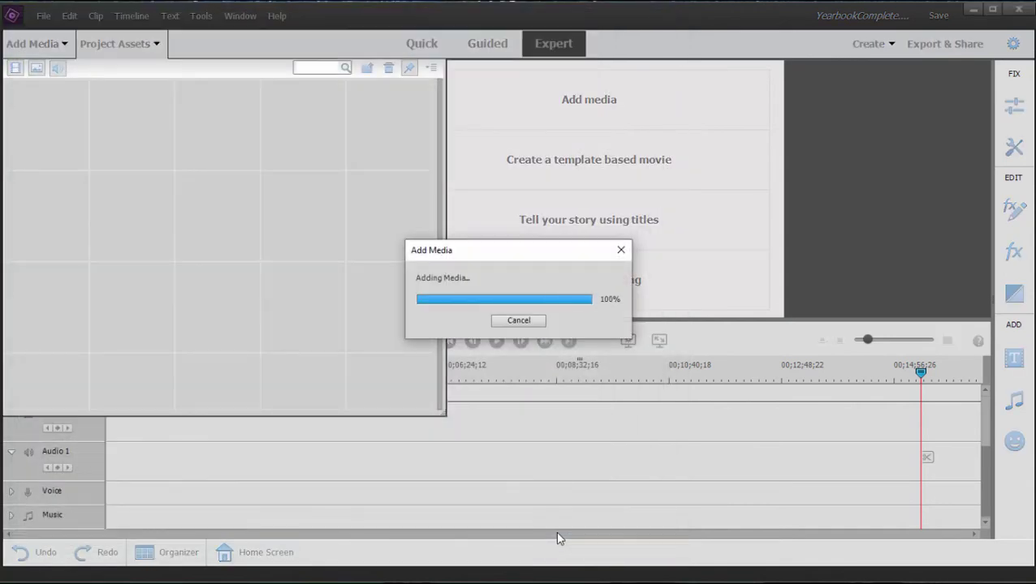
- Place YearbookPart1 through Part4 end to end on the timeline, then zoom out to view them
left_click_drag(153, 115, 80, 457)
left_click_drag(216, 114, 280, 447)
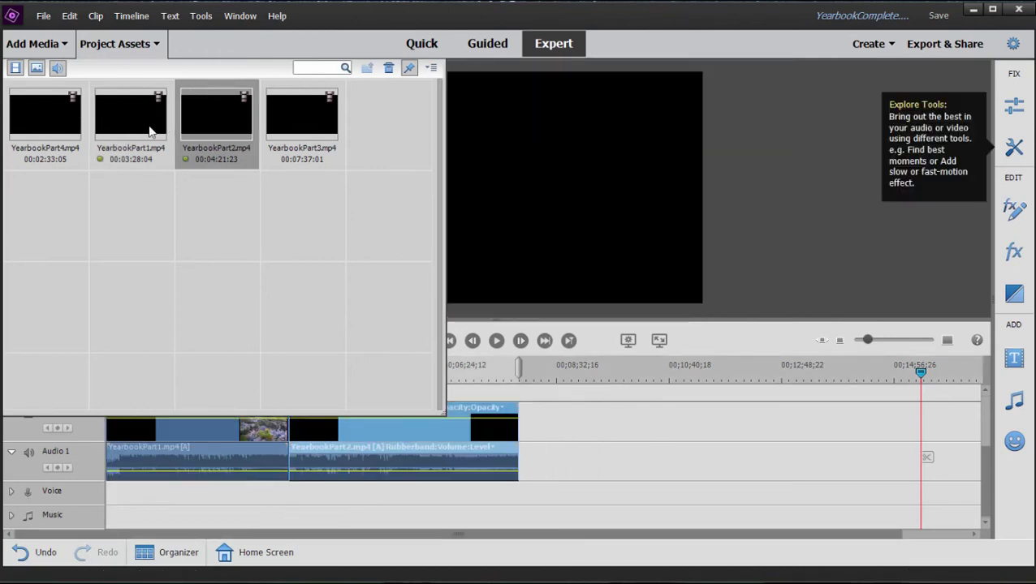
left_click_drag(319, 121, 523, 459)
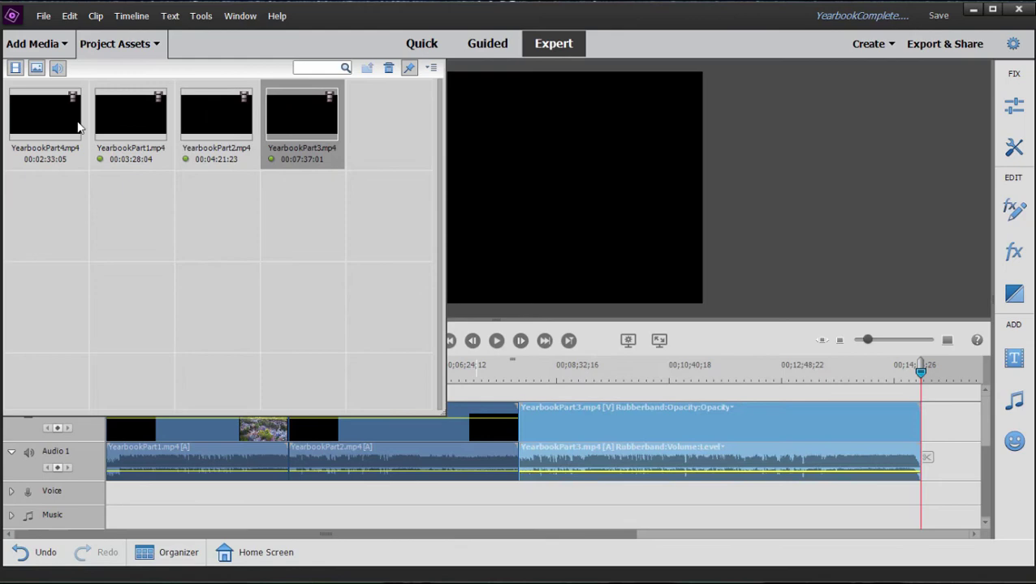
left_click_drag(49, 122, 932, 434)
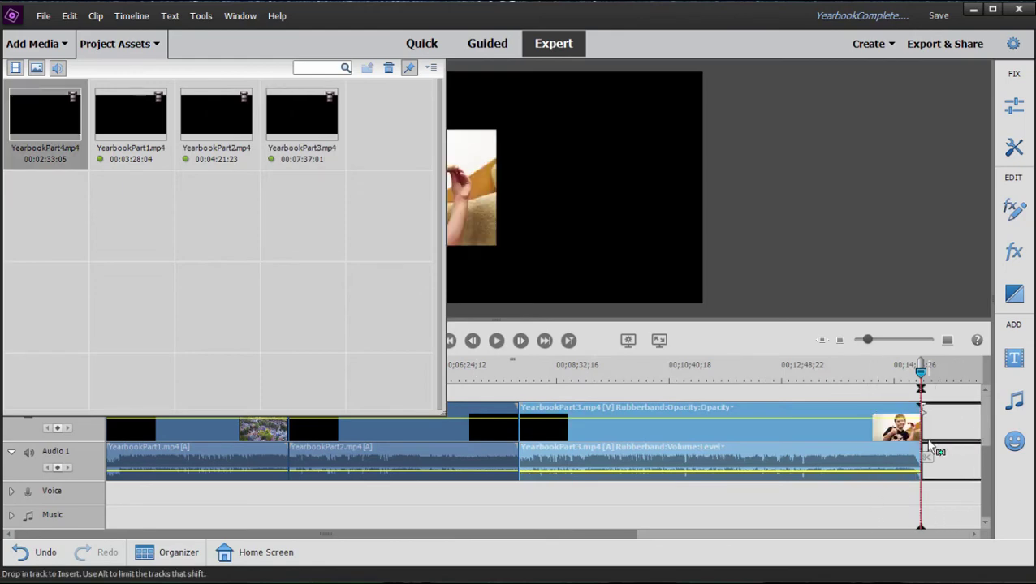
left_click(140, 49)
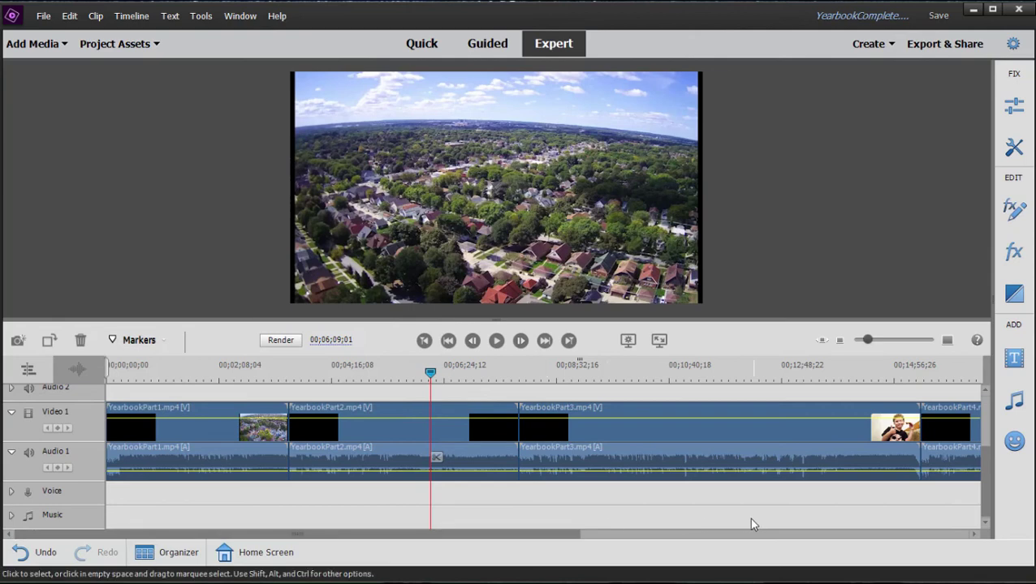
key("minus")
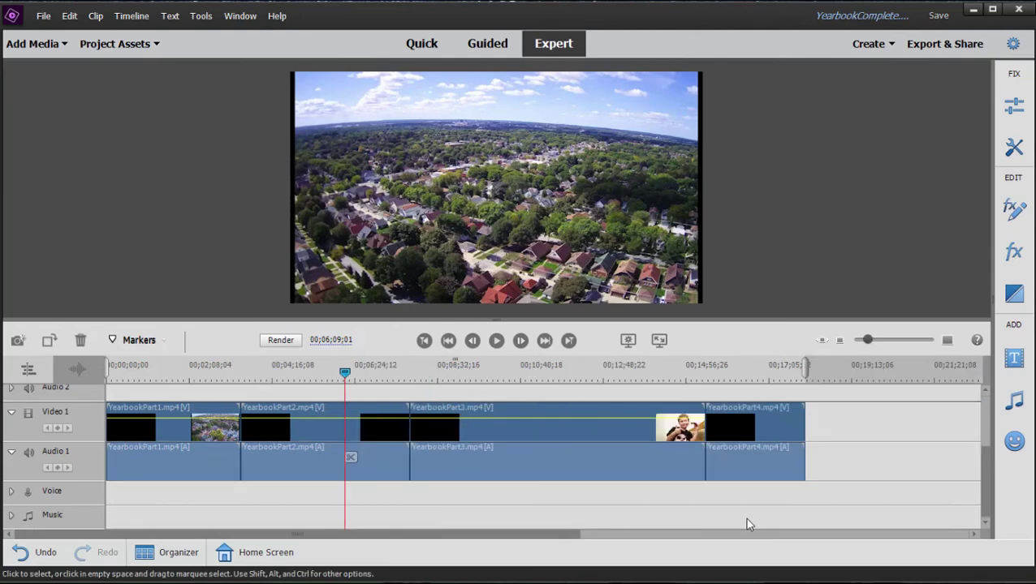